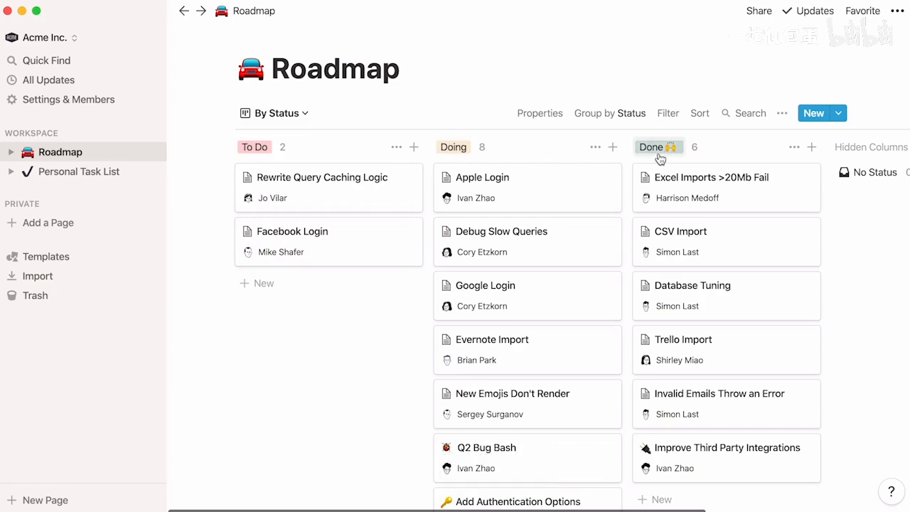
# - Move the Apple Login card from the Doing column to the head of the Done column
pyautogui.moveTo(574, 187); pyautogui.dragTo(655, 171)
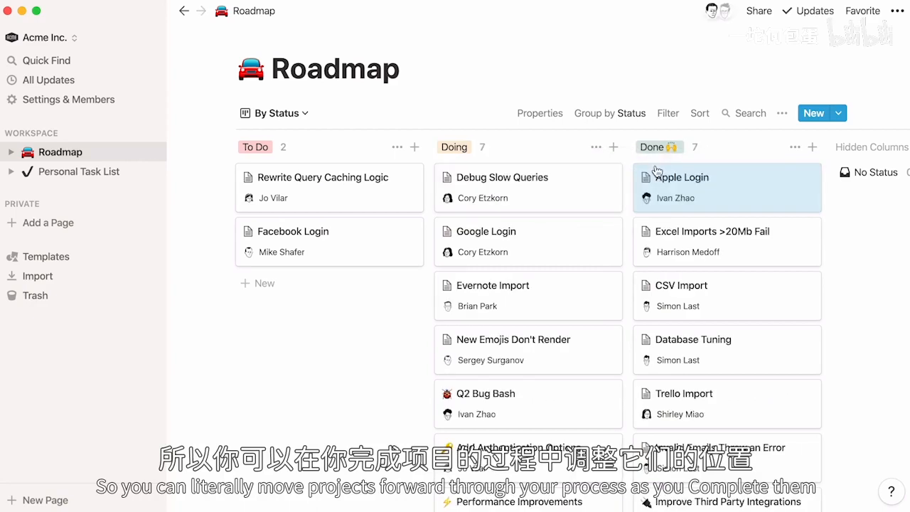
# - Group the Roadmap board by Product Manager, and switch the grouping to Engineers
pyautogui.click(631, 118)
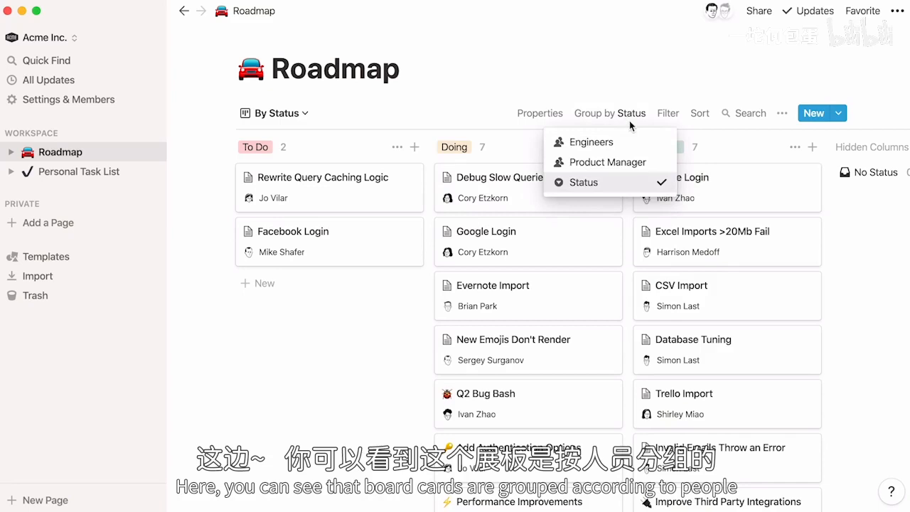
pyautogui.click(655, 163)
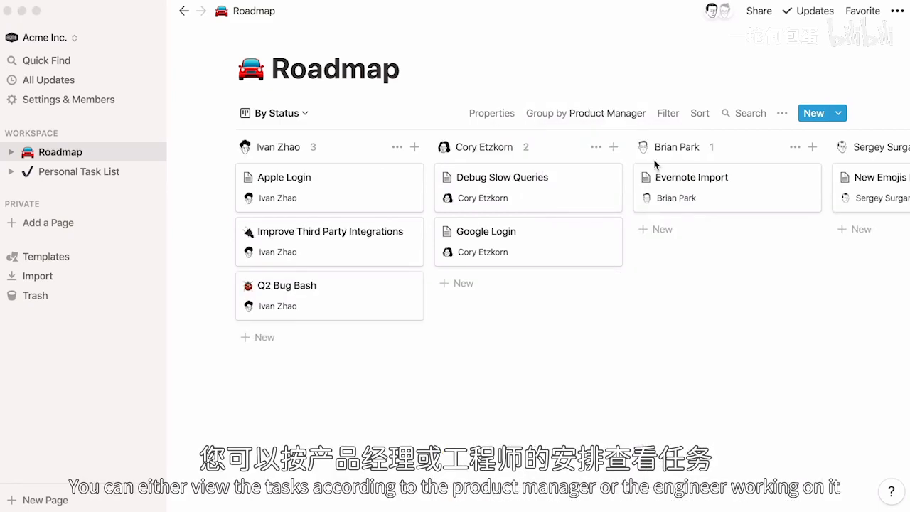
pyautogui.click(630, 118)
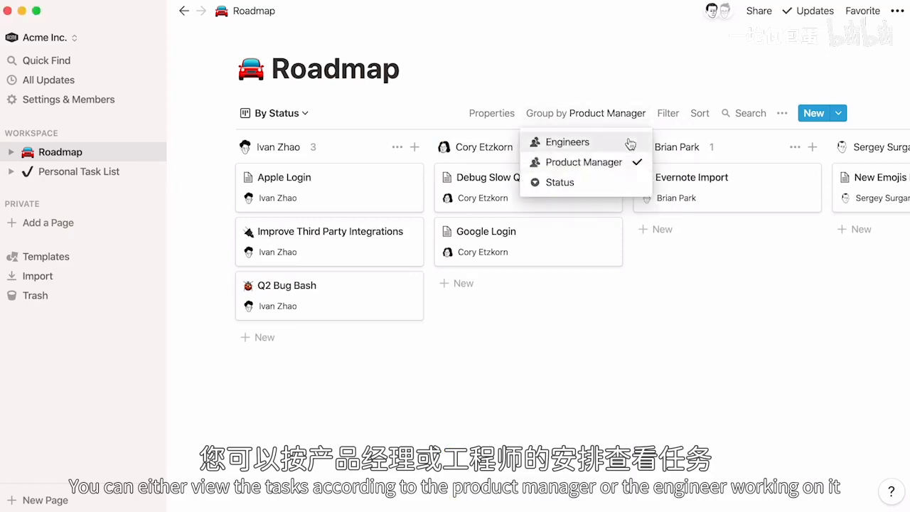
pyautogui.click(630, 142)
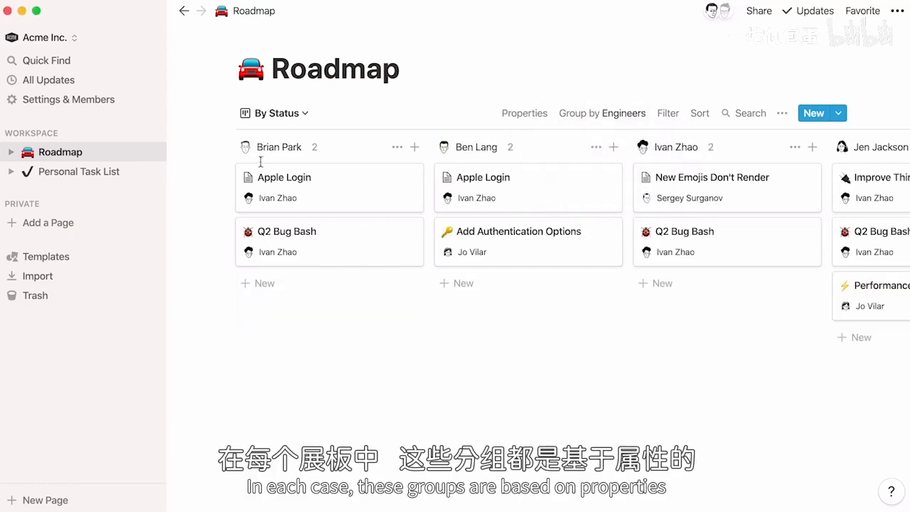
# - Add a Files & Media property named Attachments to the Personal Task List board
pyautogui.click(95, 183)
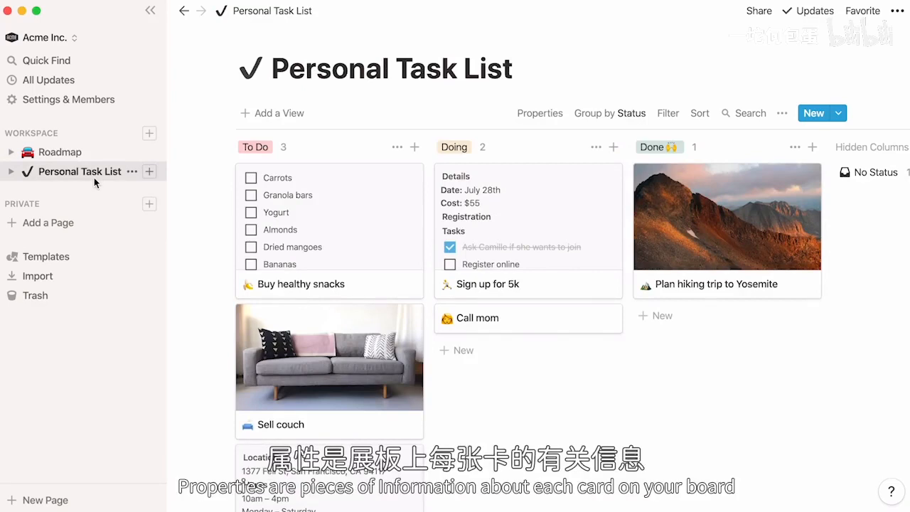
pyautogui.click(537, 116)
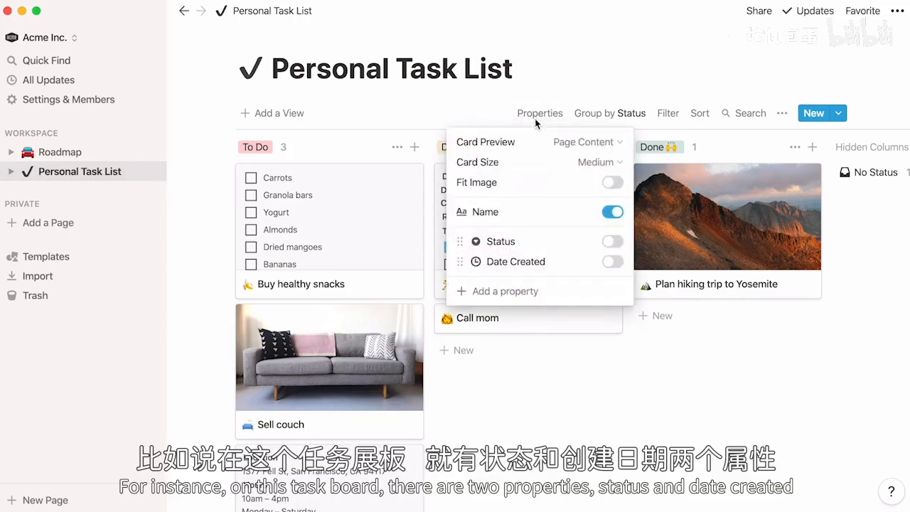
pyautogui.click(551, 289)
pyautogui.click(561, 361)
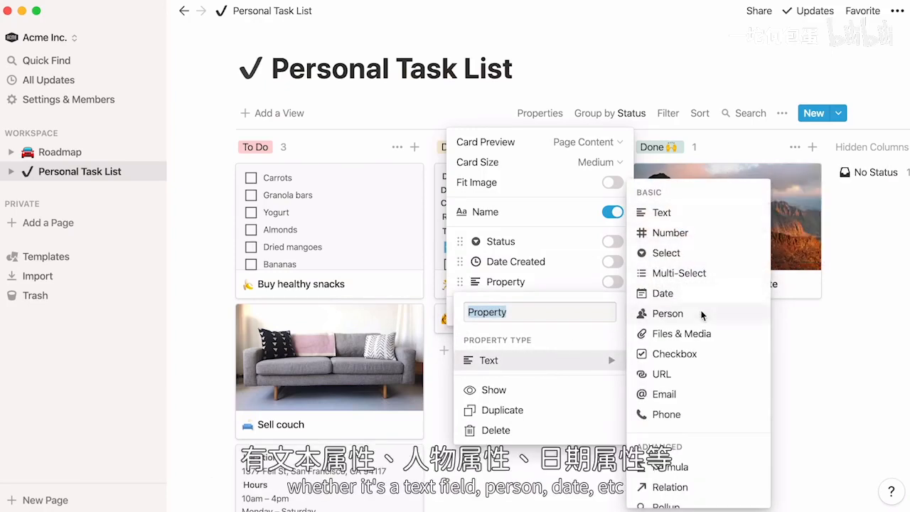
pyautogui.write('Attachments')
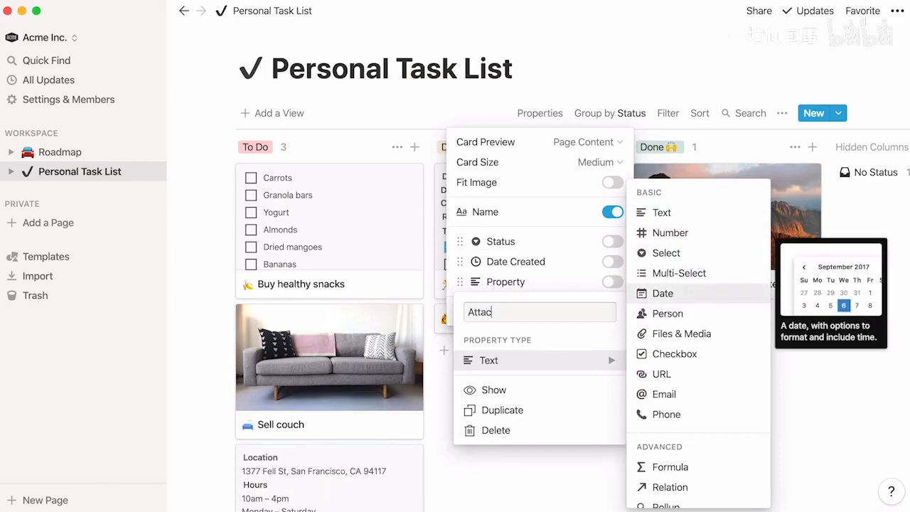
pyautogui.click(716, 335)
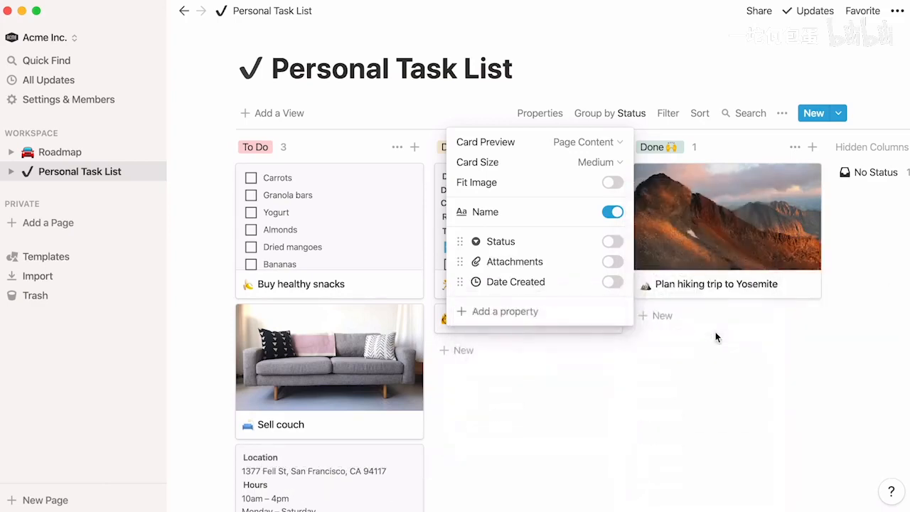
# - Show the Date Created property on the task cards and hide it again
pyautogui.click(613, 282)
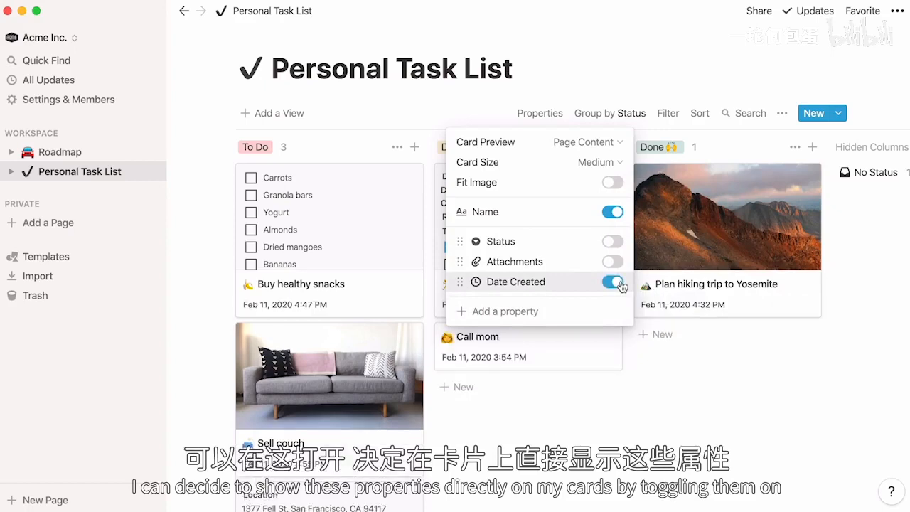
pyautogui.click(613, 283)
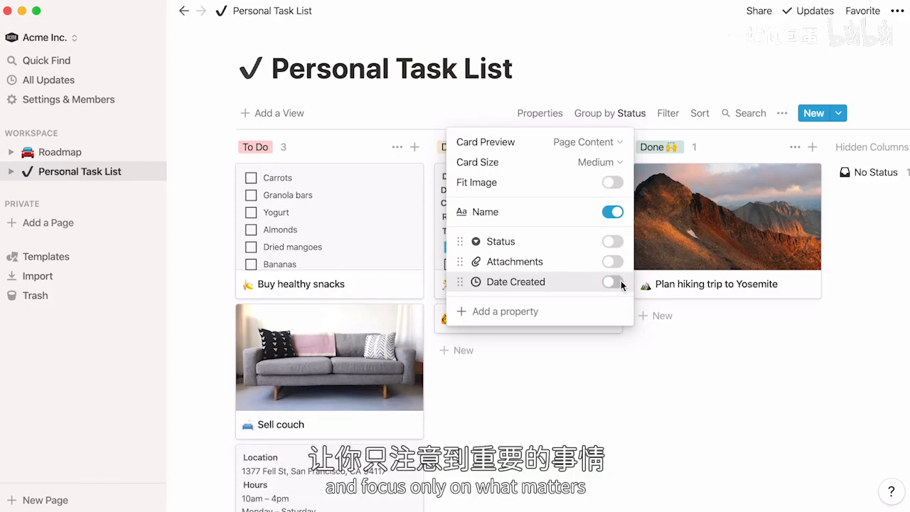
pyautogui.click(685, 242)
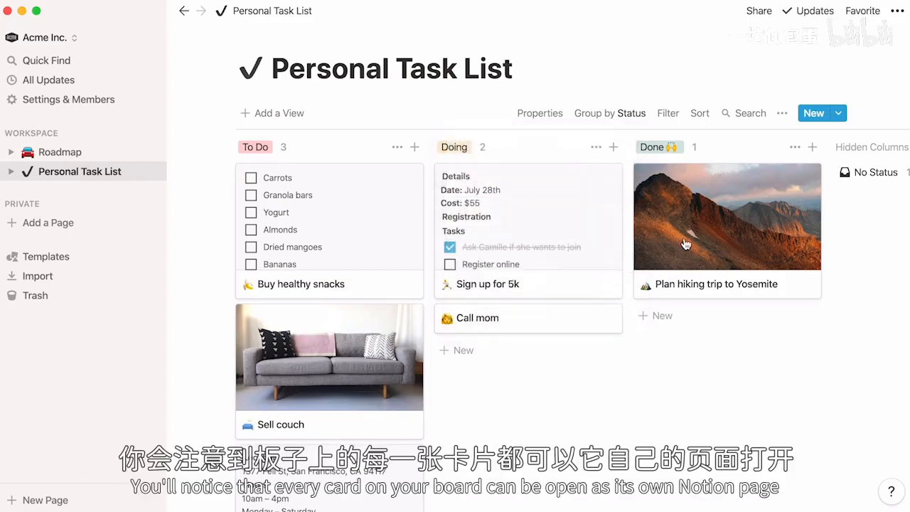
# - Look through the Plan hiking trip to Yosemite card's page, and change its Status to Doing
pyautogui.click(685, 242)
pyautogui.scroll(-10, 685, 242)
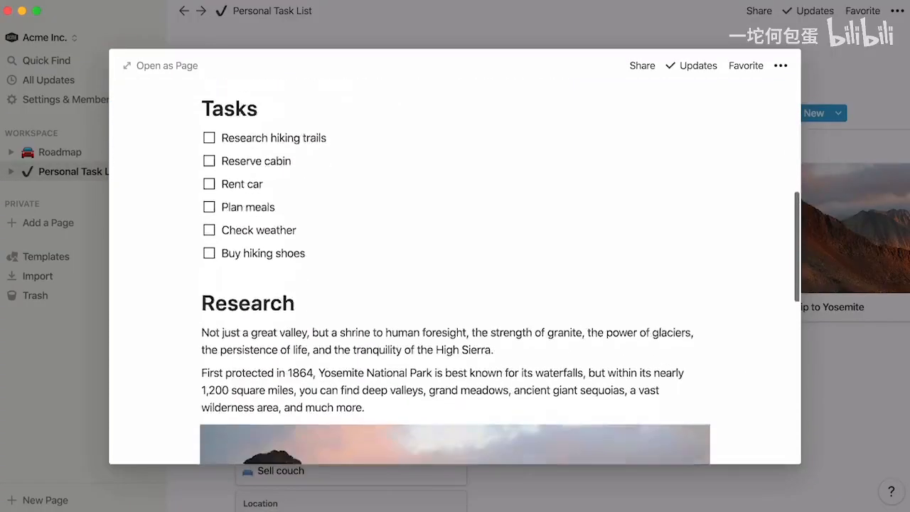
pyautogui.scroll(-10, 455, 270)
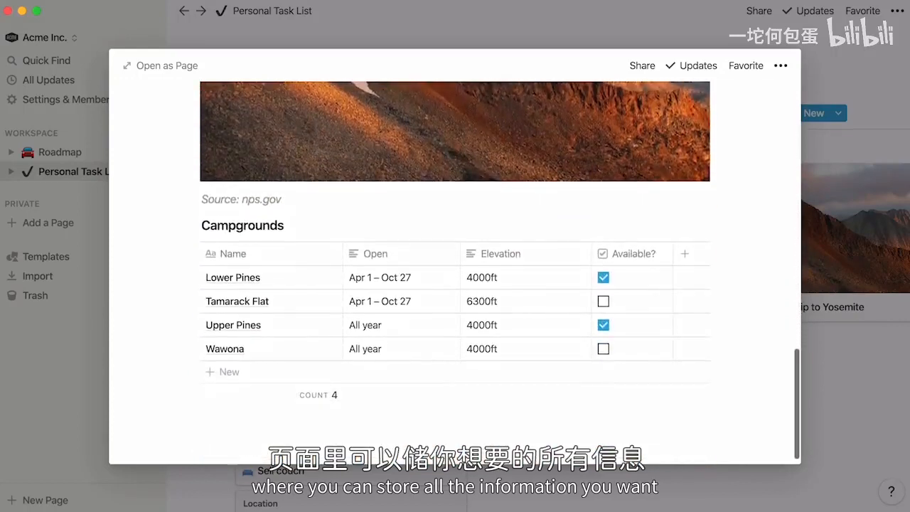
pyautogui.scroll(15, 455, 270)
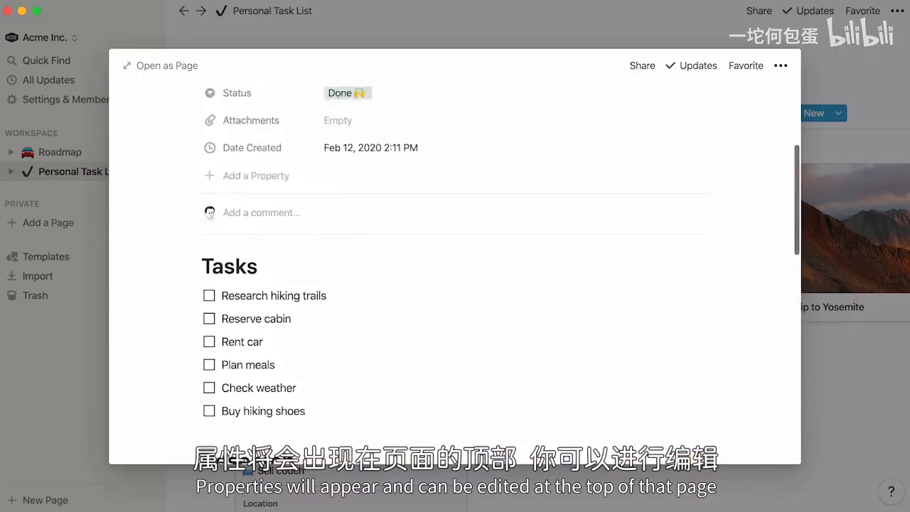
pyautogui.scroll(5, 456, 270)
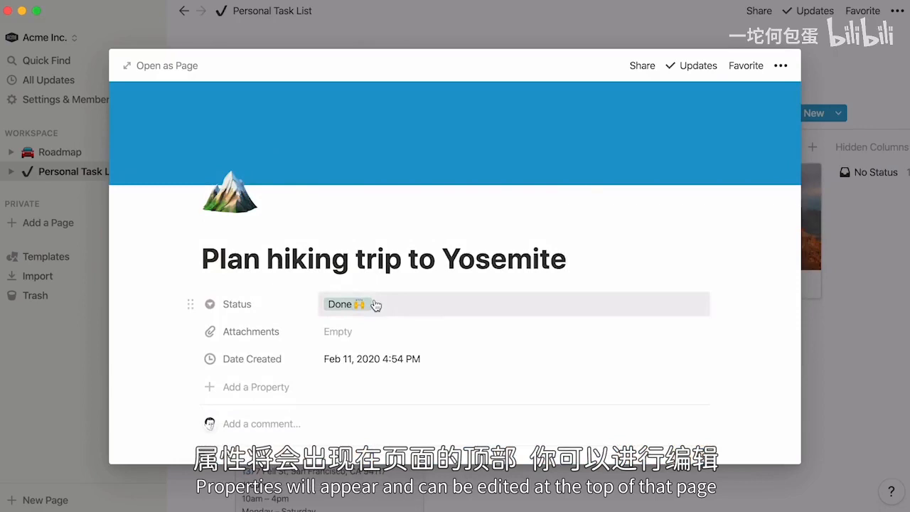
pyautogui.click(375, 306)
pyautogui.click(401, 372)
pyautogui.click(866, 240)
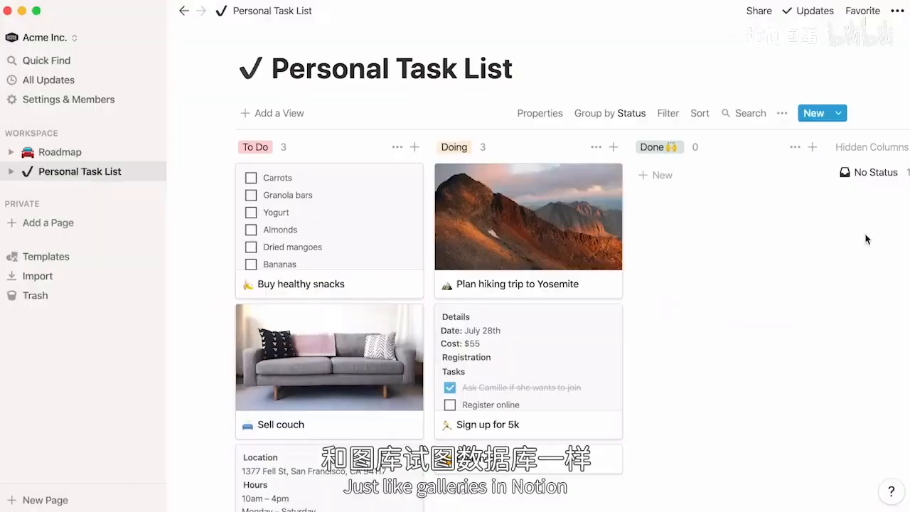
# - Add a cover image to the Sell couch card's page and return to the board
pyautogui.click(391, 378)
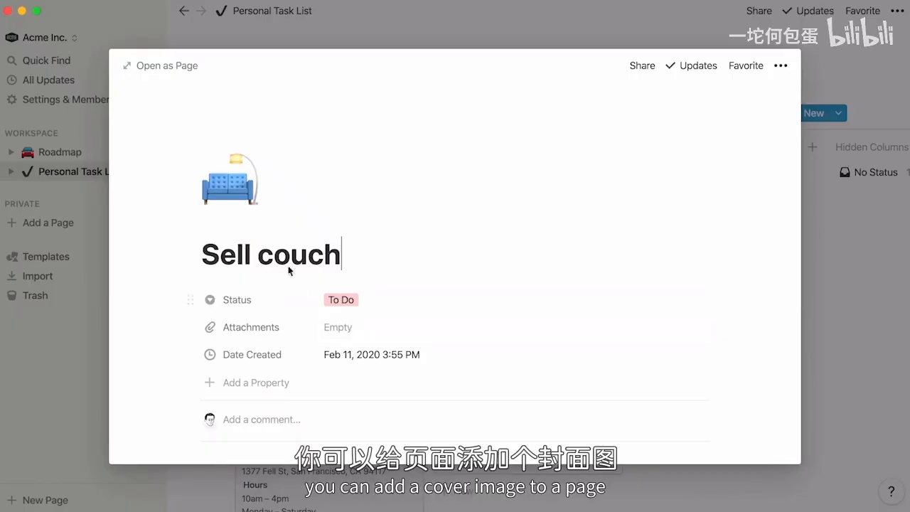
pyautogui.click(250, 225)
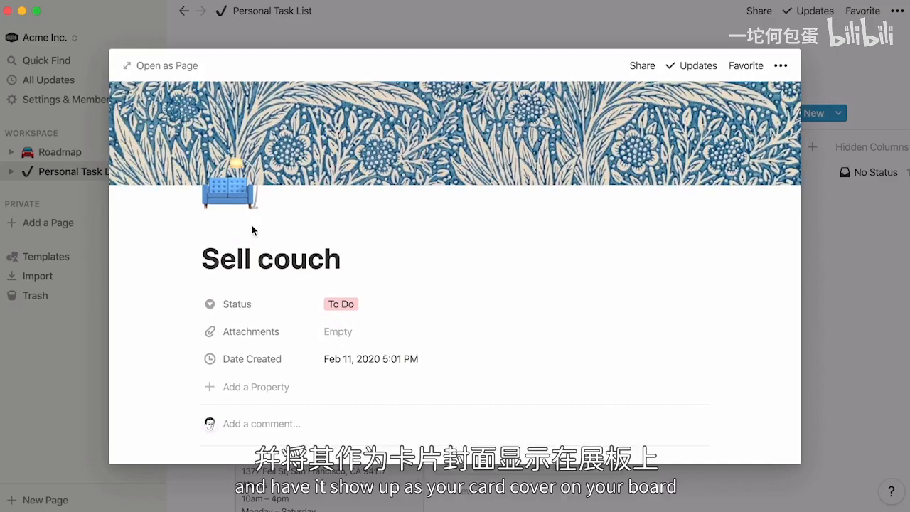
pyautogui.click(567, 28)
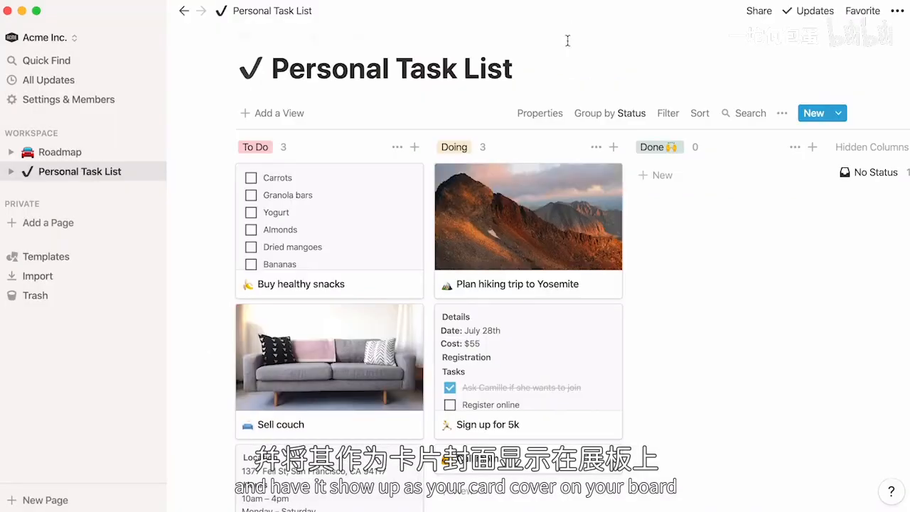
# - Set the board's card preview to Page Cover, and switch it back to Page Content
pyautogui.click(557, 112)
pyautogui.click(622, 152)
pyautogui.click(604, 187)
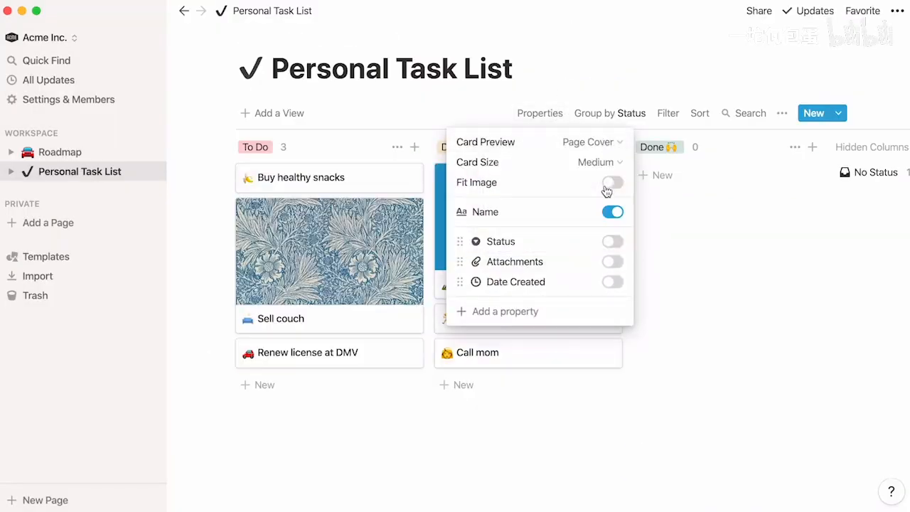
pyautogui.click(618, 146)
pyautogui.click(594, 207)
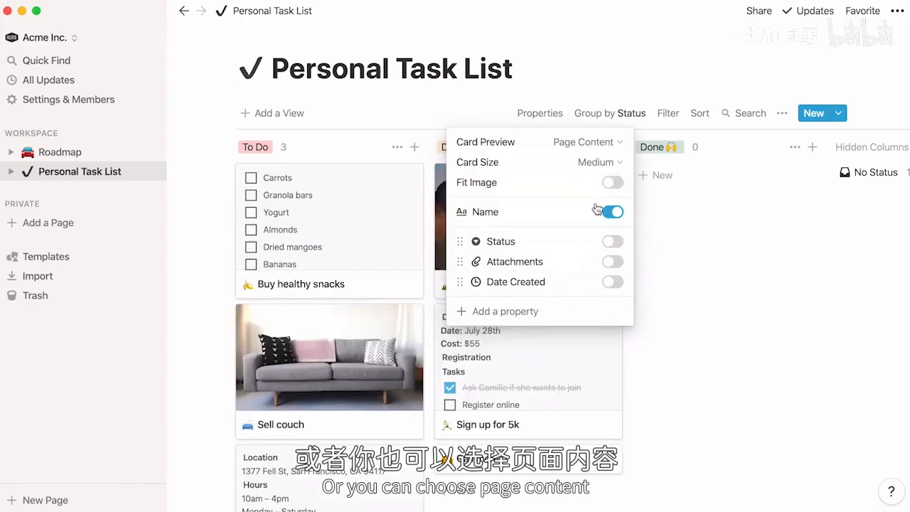
# - Examine the first image in the body of the Plan hiking trip to Yosemite page
pyautogui.click(442, 223)
pyautogui.scroll(-10, 438, 222)
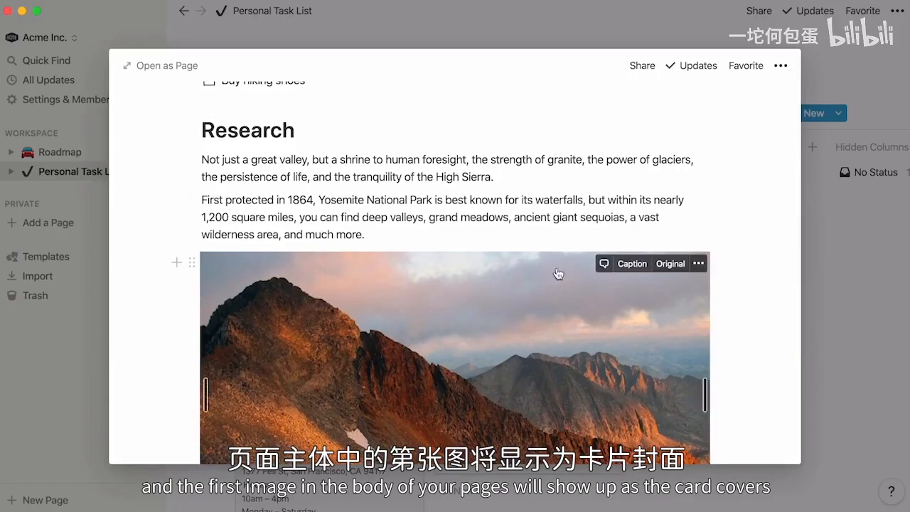
pyautogui.click(841, 224)
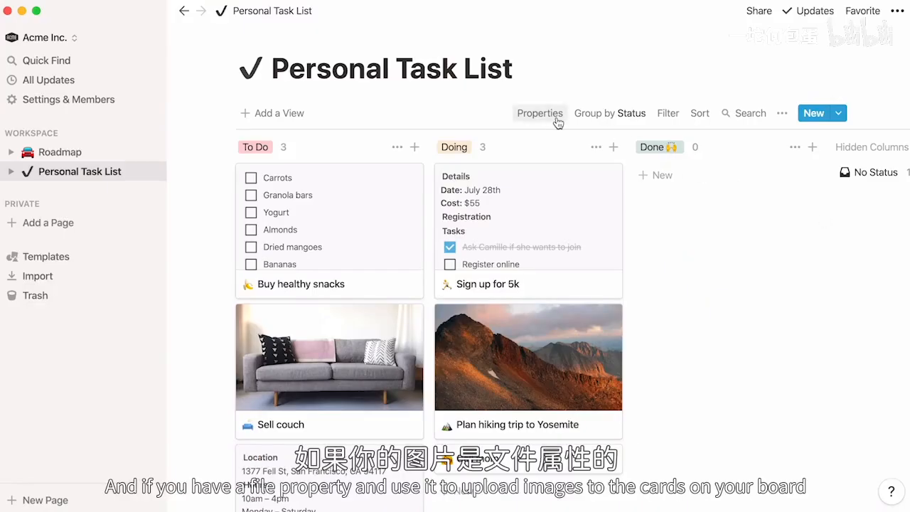
# - Set the board's card preview to the Attachments property
pyautogui.click(557, 119)
pyautogui.click(608, 146)
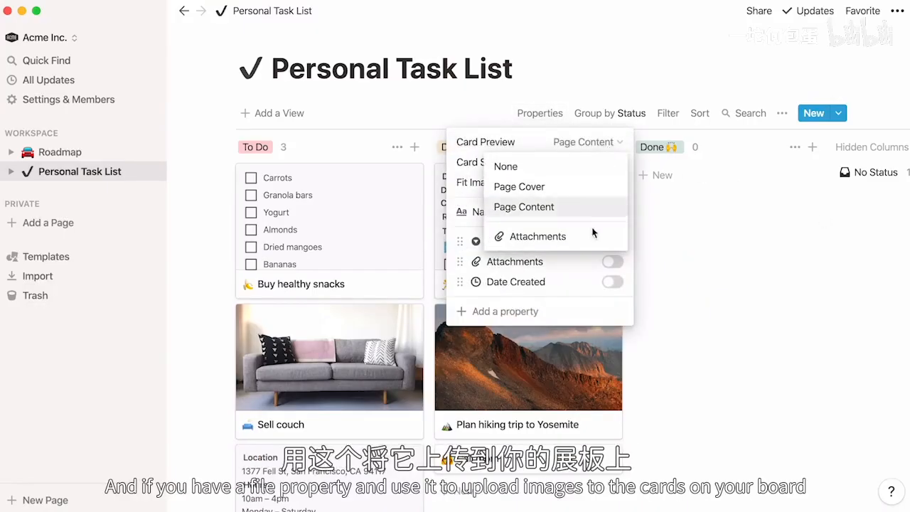
pyautogui.click(538, 236)
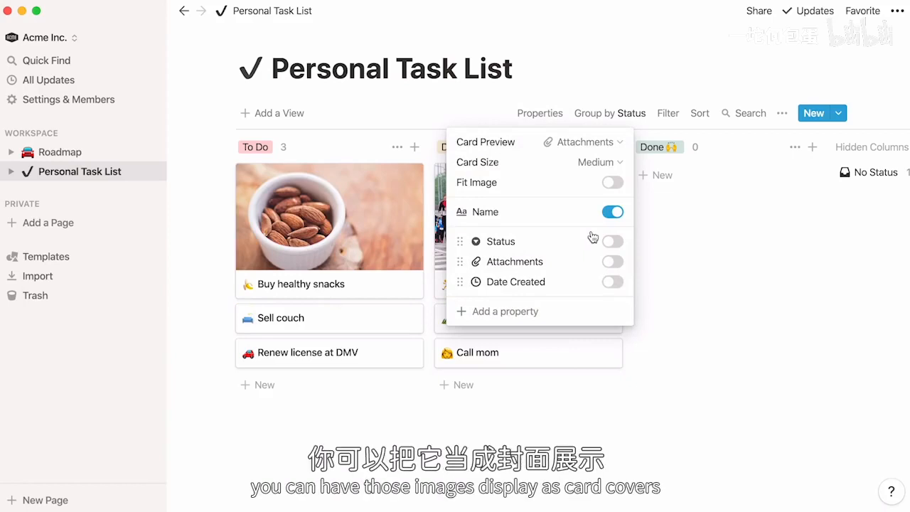
pyautogui.click(695, 201)
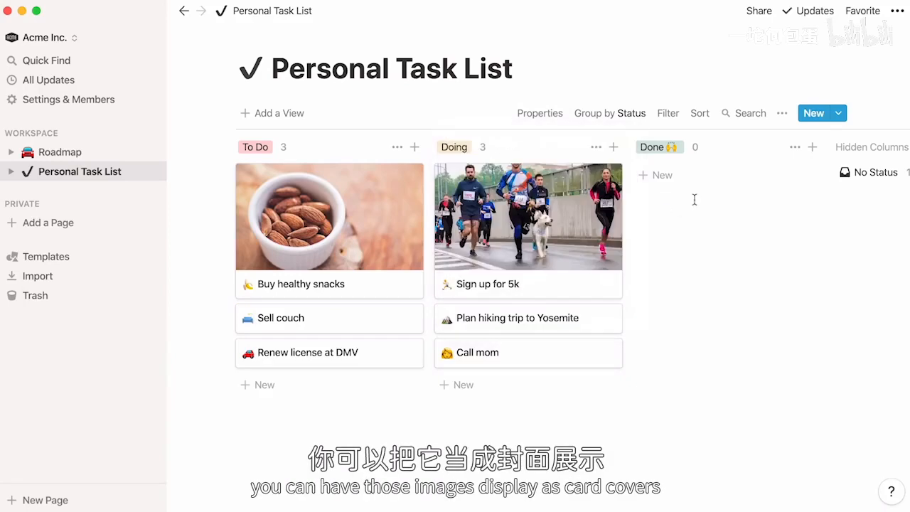
# - Try the Small and Medium card sizes, and set the board's card size to Large
pyautogui.click(542, 115)
pyautogui.click(609, 162)
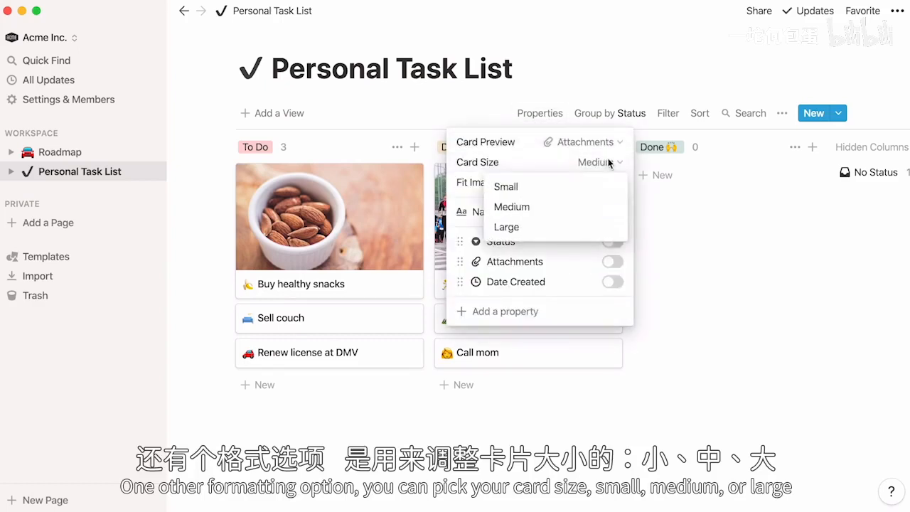
pyautogui.click(602, 185)
pyautogui.click(603, 207)
pyautogui.click(604, 228)
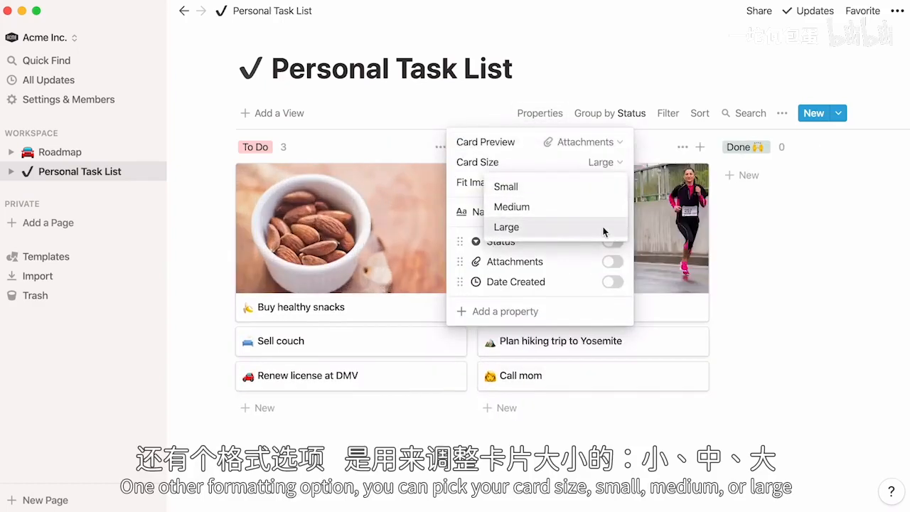
# - Regroup the Roadmap board by Engineers, Type, Sprint, Product Manager and Priority in turn, ending on Status
pyautogui.click(93, 151)
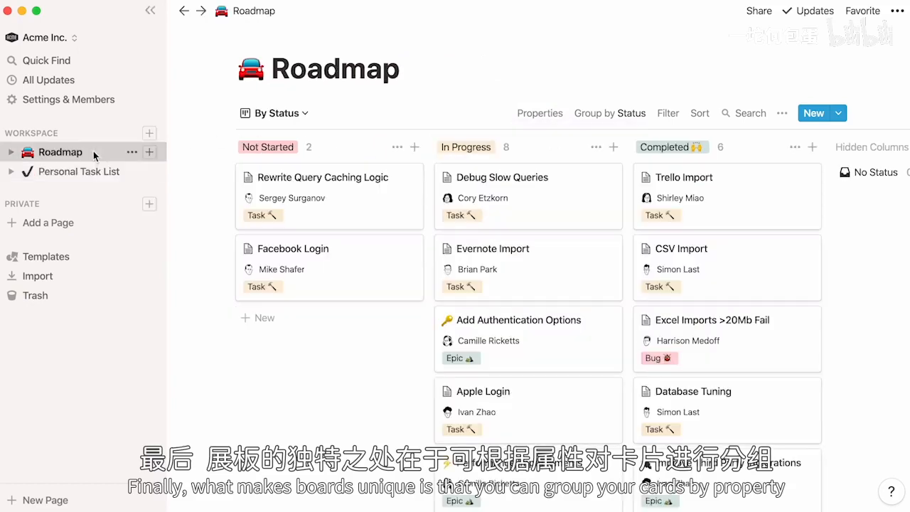
pyautogui.click(594, 117)
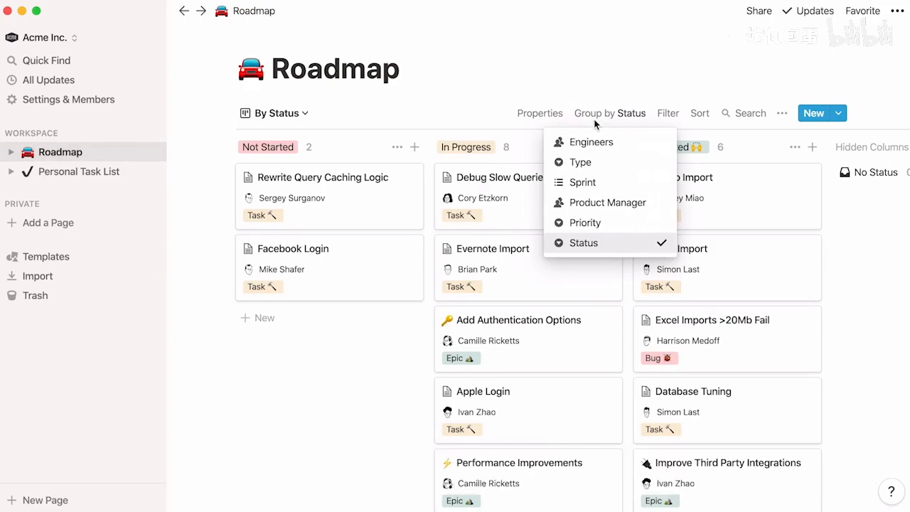
pyautogui.click(631, 143)
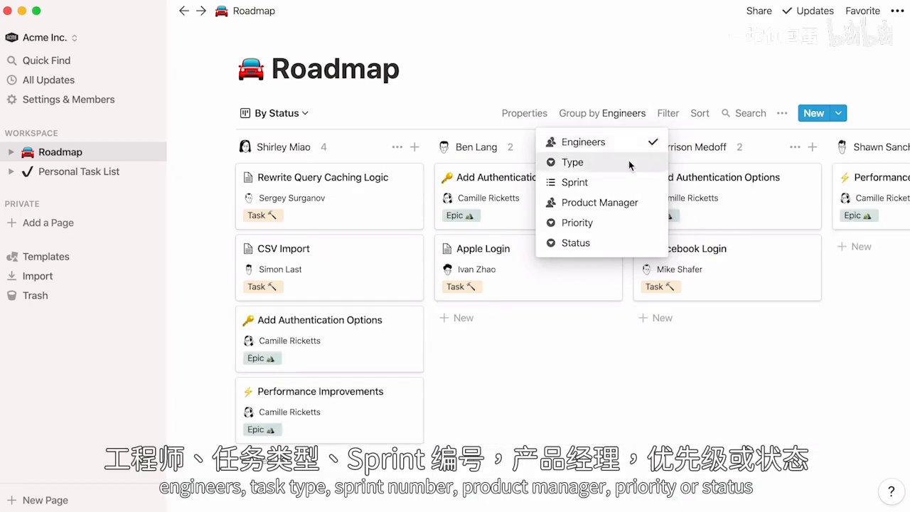
pyautogui.click(631, 162)
pyautogui.click(627, 183)
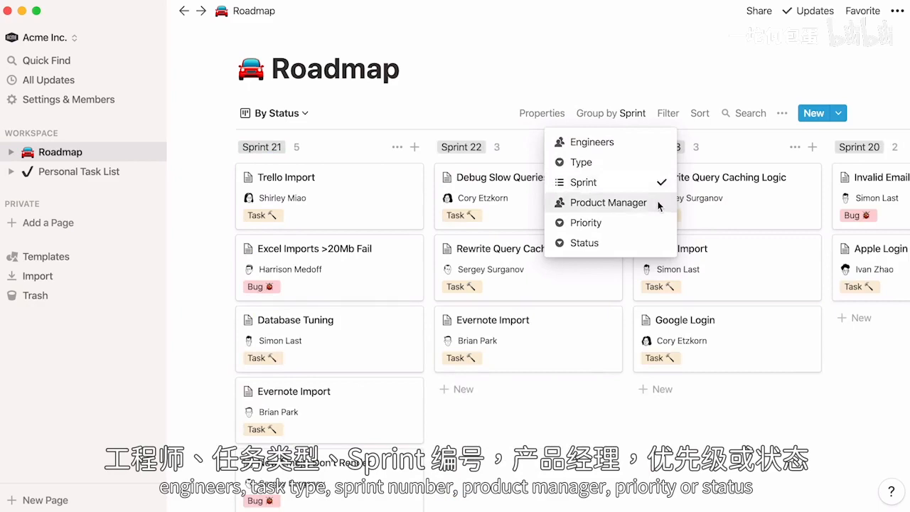
pyautogui.click(627, 202)
pyautogui.click(624, 223)
pyautogui.click(621, 246)
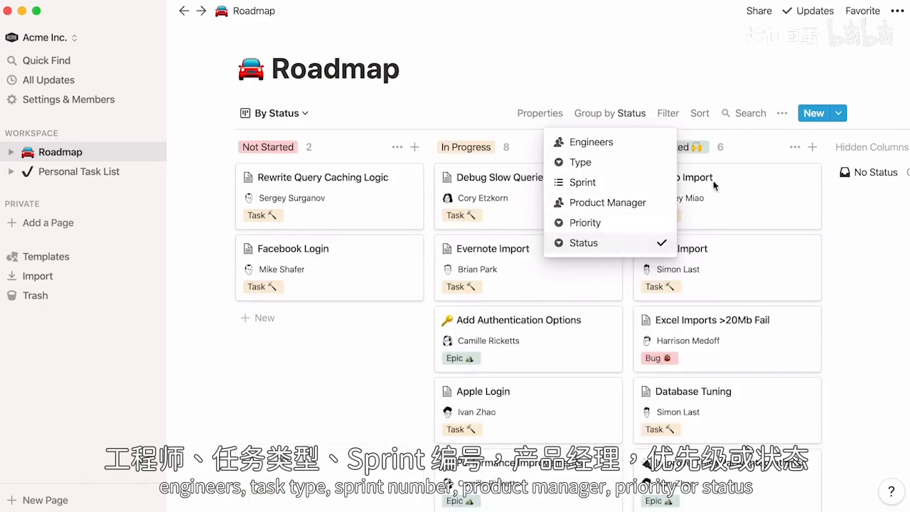
# - Hide the Completed column and move the Debug Slow Queries card from In Progress into the hidden Completed group
pyautogui.click(748, 153)
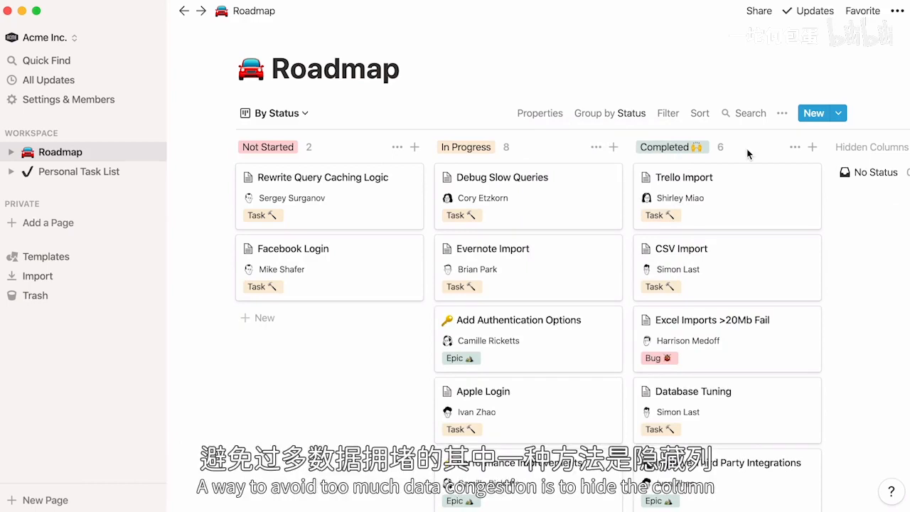
pyautogui.click(792, 149)
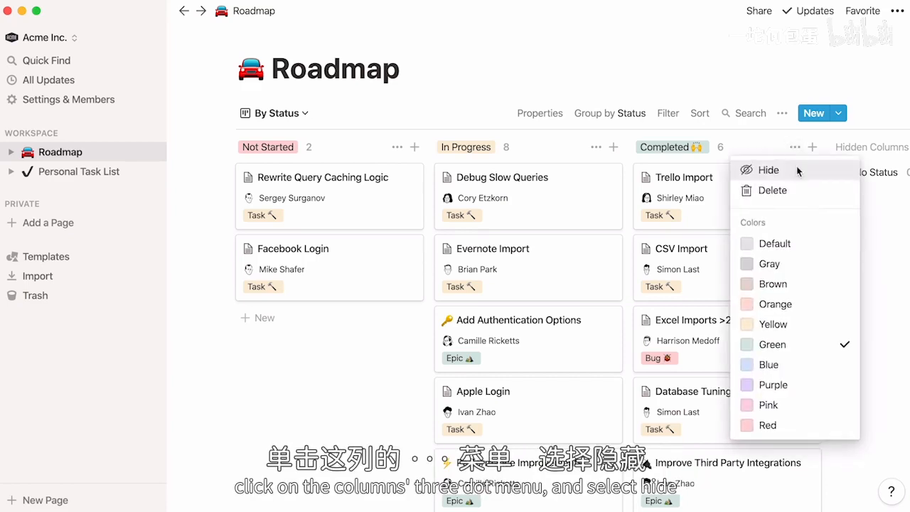
pyautogui.click(797, 167)
pyautogui.moveTo(548, 197); pyautogui.dragTo(650, 202)
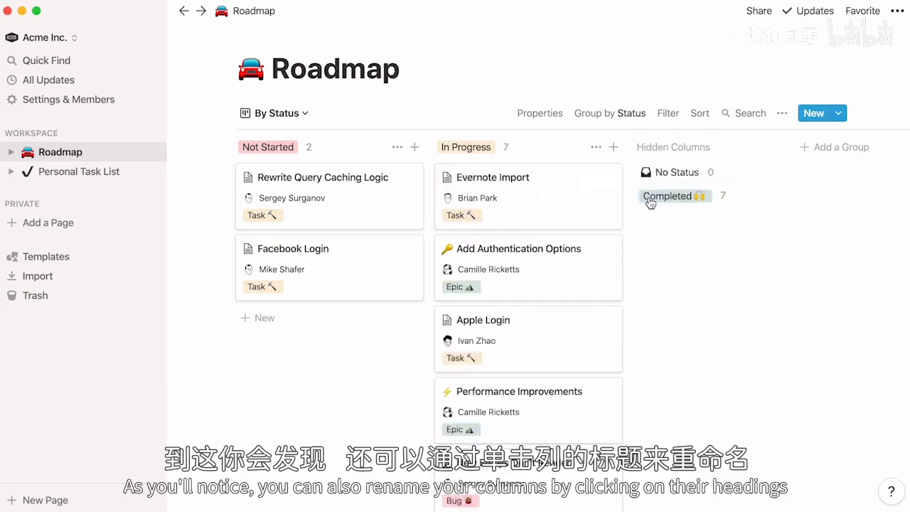
# - Rename the Not Started column as Backlog
pyautogui.click(279, 148)
pyautogui.write('Backlog')
pyautogui.press('Return')
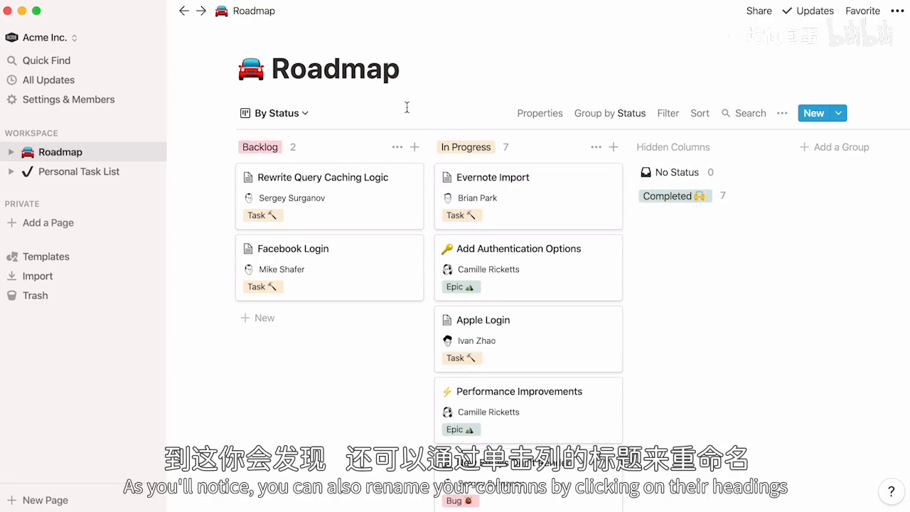
# - Filter the board to cards whose Product Manager contains the third named team member offered, and remove that filter again
pyautogui.click(668, 116)
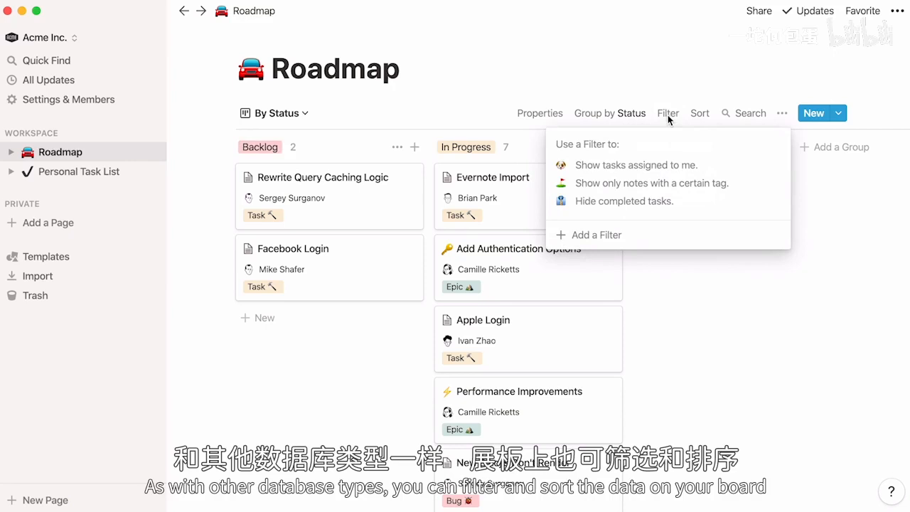
pyautogui.click(632, 235)
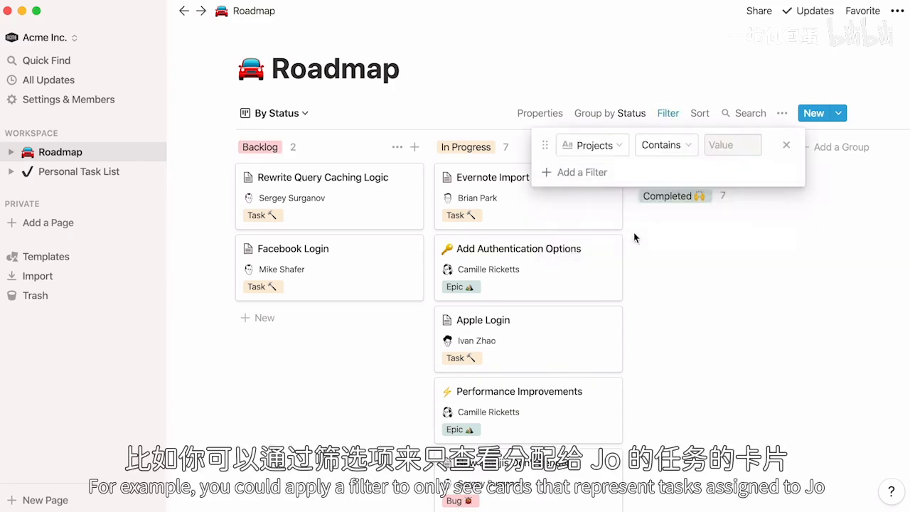
pyautogui.click(618, 149)
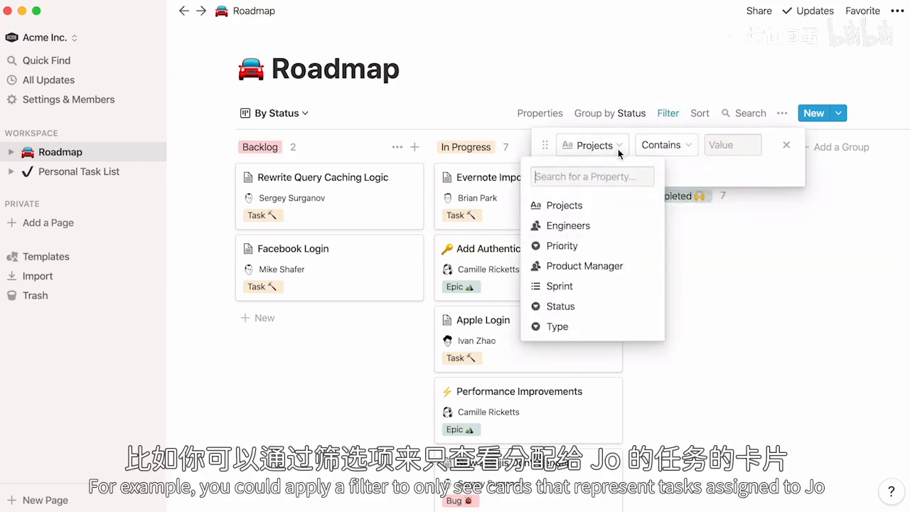
pyautogui.click(633, 268)
pyautogui.click(749, 151)
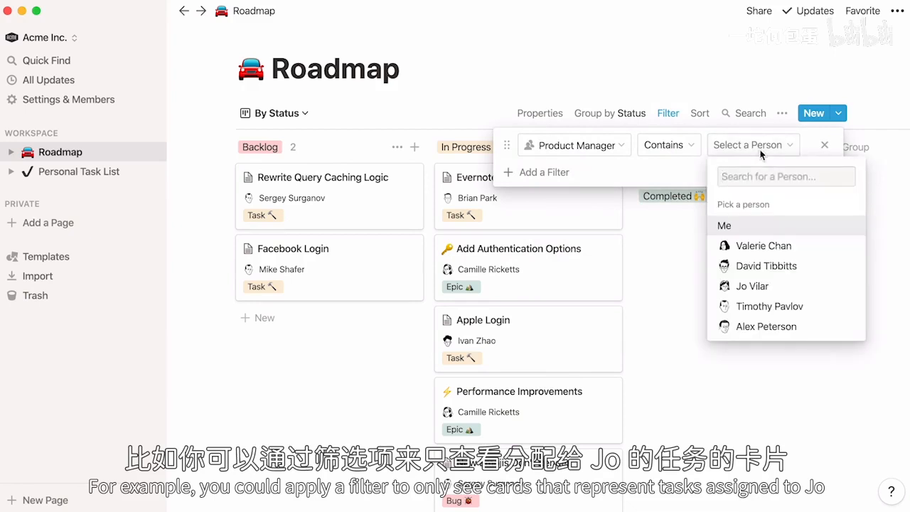
pyautogui.click(794, 281)
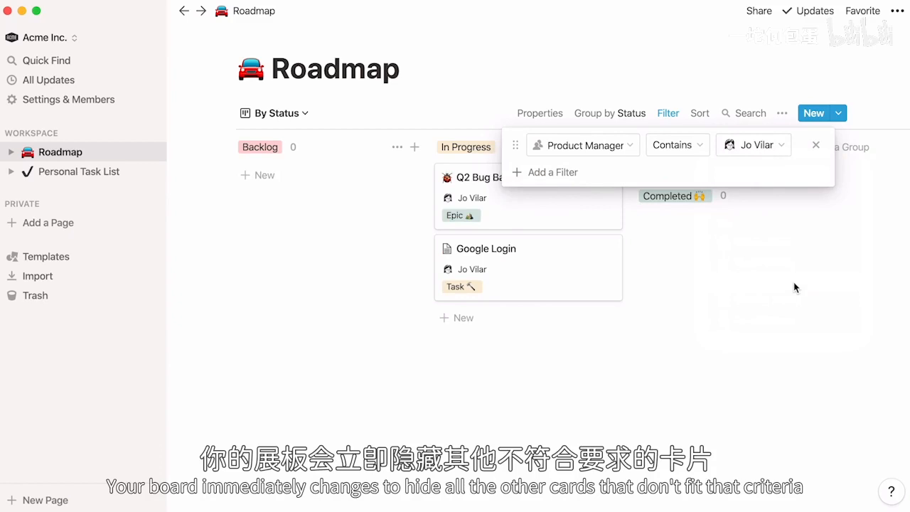
pyautogui.click(816, 145)
pyautogui.click(815, 147)
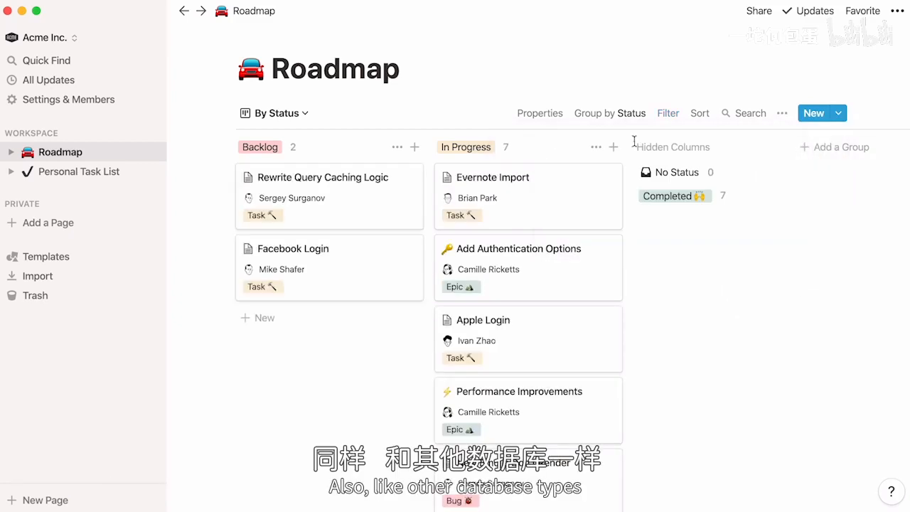
# - Look through the layout types offered for a new view of the Roadmap database without creating one
pyautogui.click(306, 114)
pyautogui.click(300, 278)
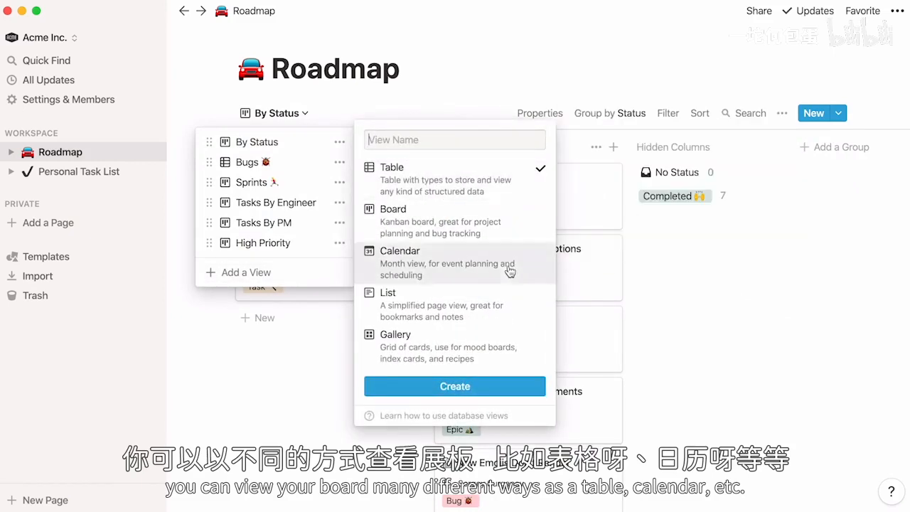
pyautogui.press('Escape')
# - Switch the Roadmap database through its Sprints, Bugs and By Status views in turn, ending on the High Priority view
pyautogui.click(291, 187)
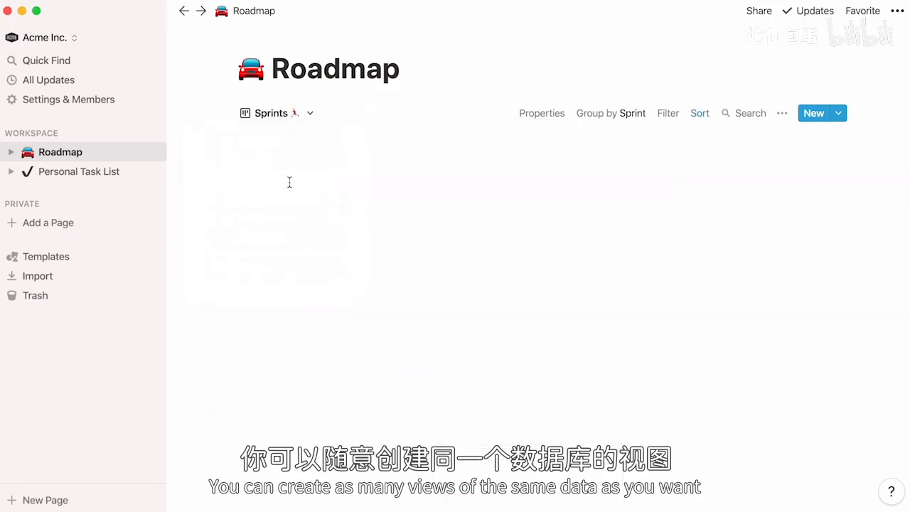
pyautogui.click(316, 108)
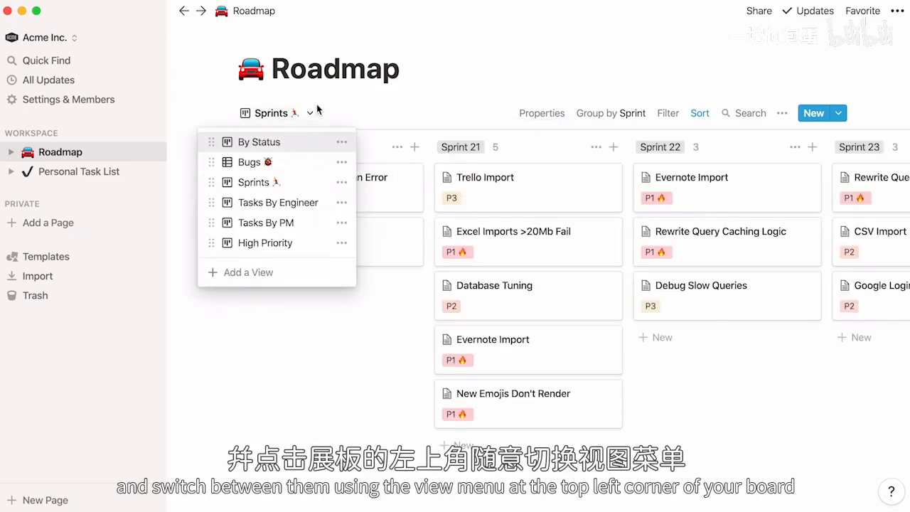
pyautogui.click(300, 160)
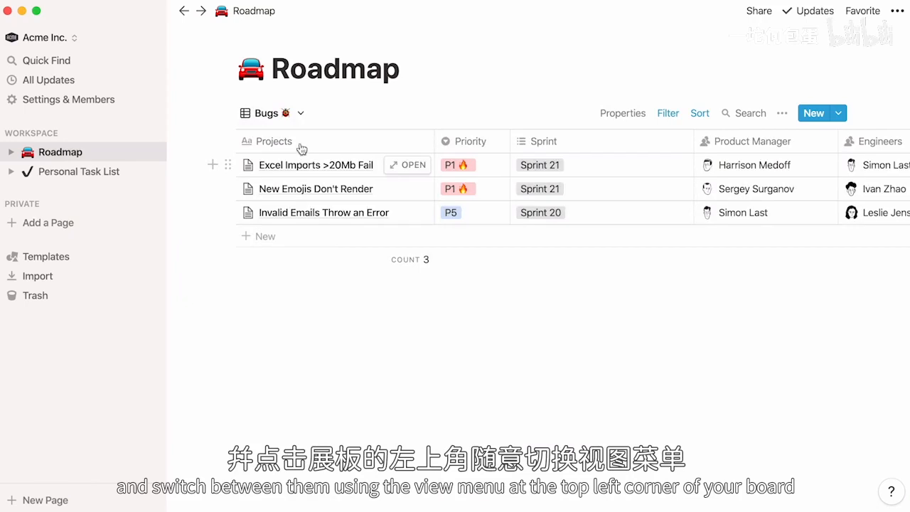
pyautogui.click(300, 114)
pyautogui.click(300, 142)
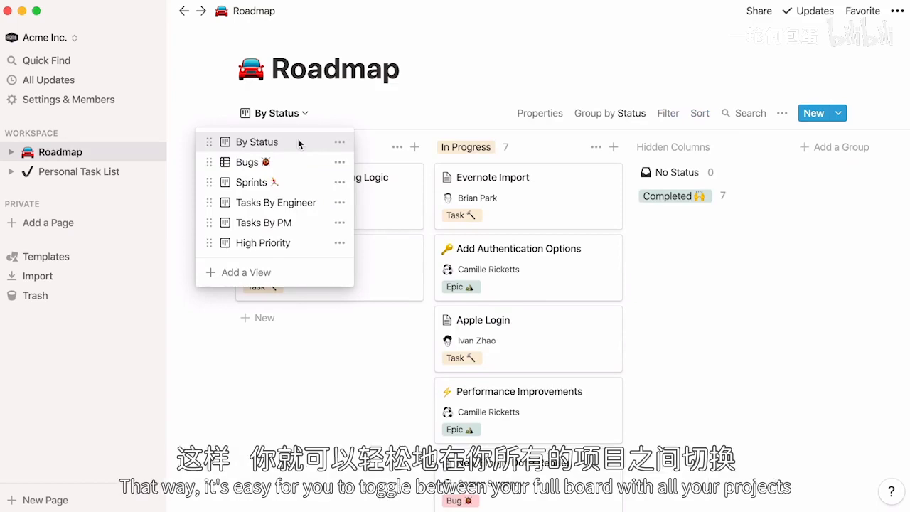
pyautogui.click(308, 244)
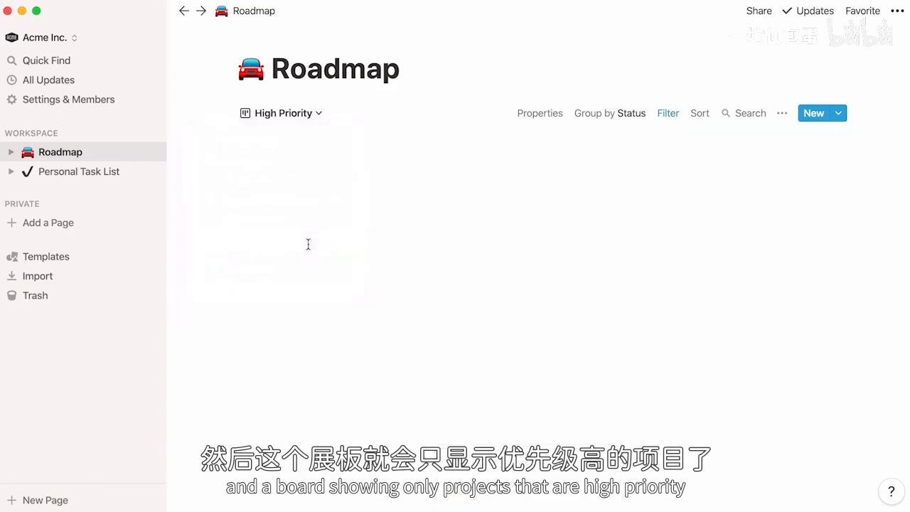